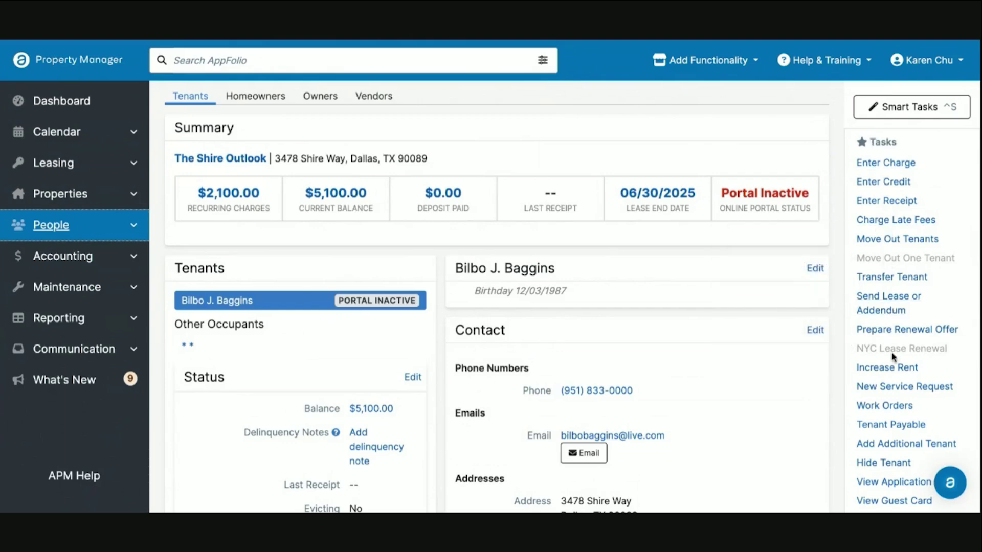
Start adding another tenant to the lease manually, as no rental applications are available to import.
{"action": "left_click", "coordinate": [895, 448]}
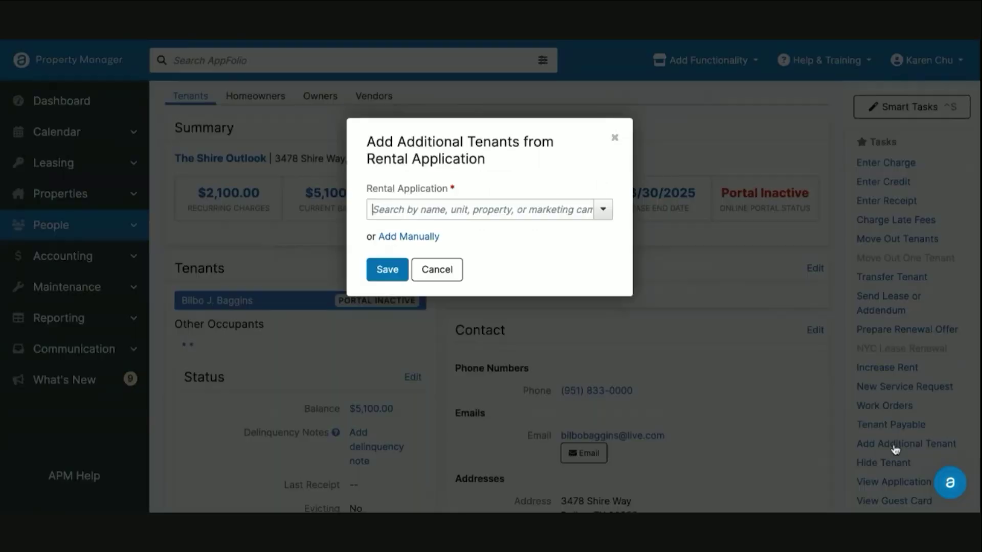
{"action": "left_click", "coordinate": [435, 212]}
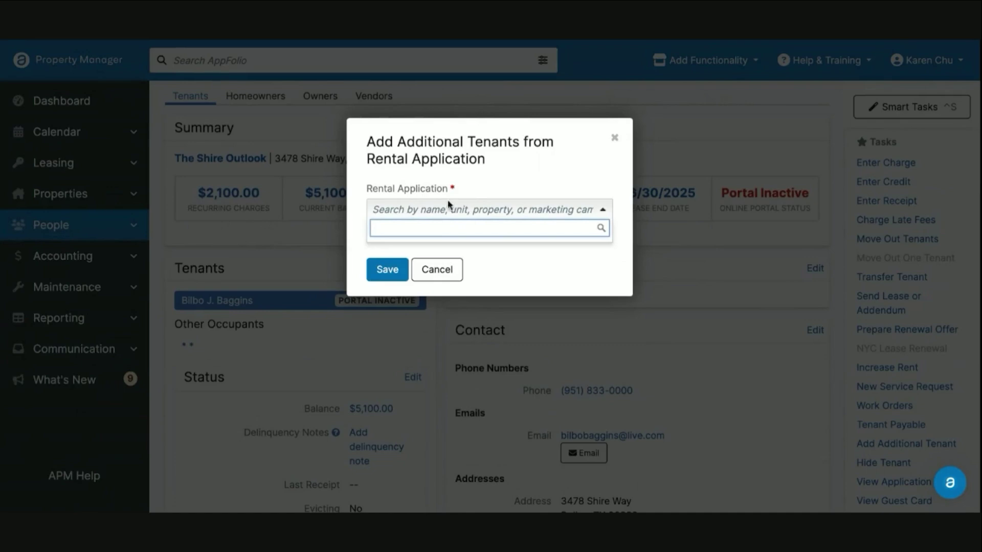
{"action": "left_click", "coordinate": [504, 183]}
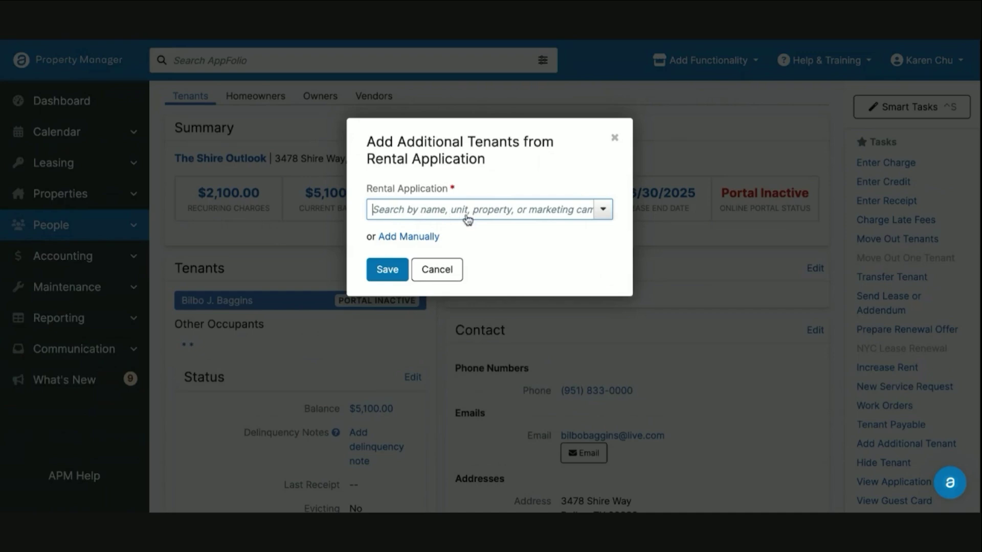
{"action": "left_click", "coordinate": [418, 238]}
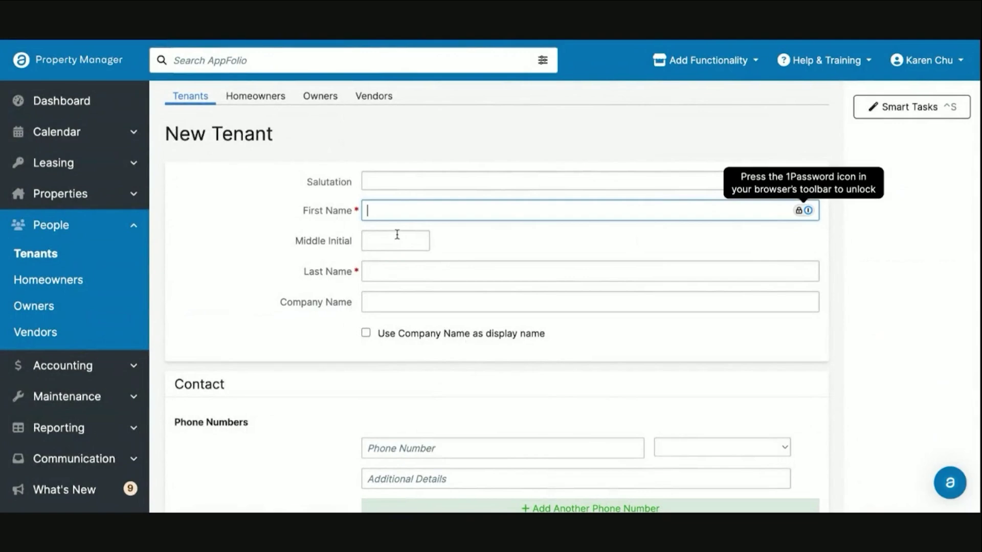
Enter the second tenant's first name, middle initial and last name.
{"action": "type", "text": "Frodo"}
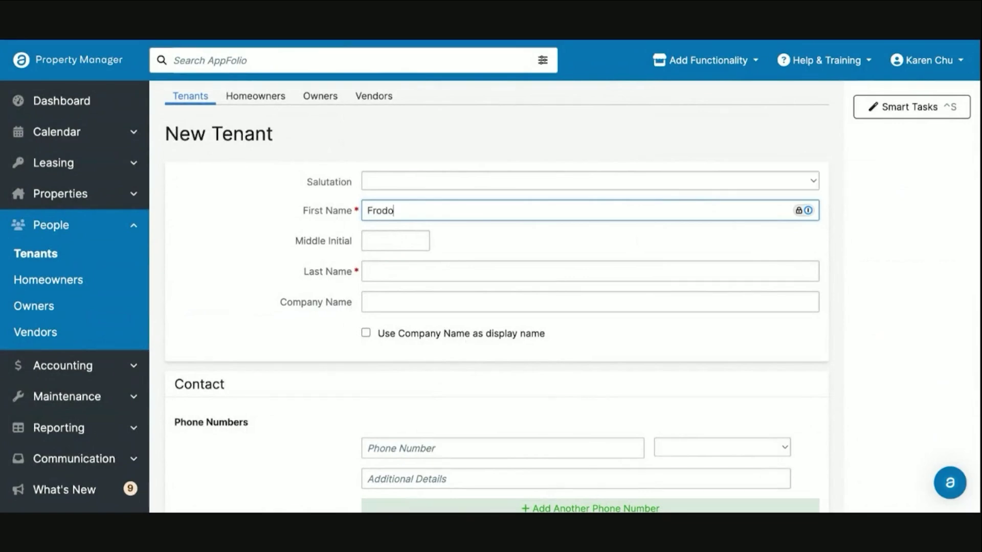
{"action": "key", "text": "Tab"}
{"action": "type", "text": "B"}
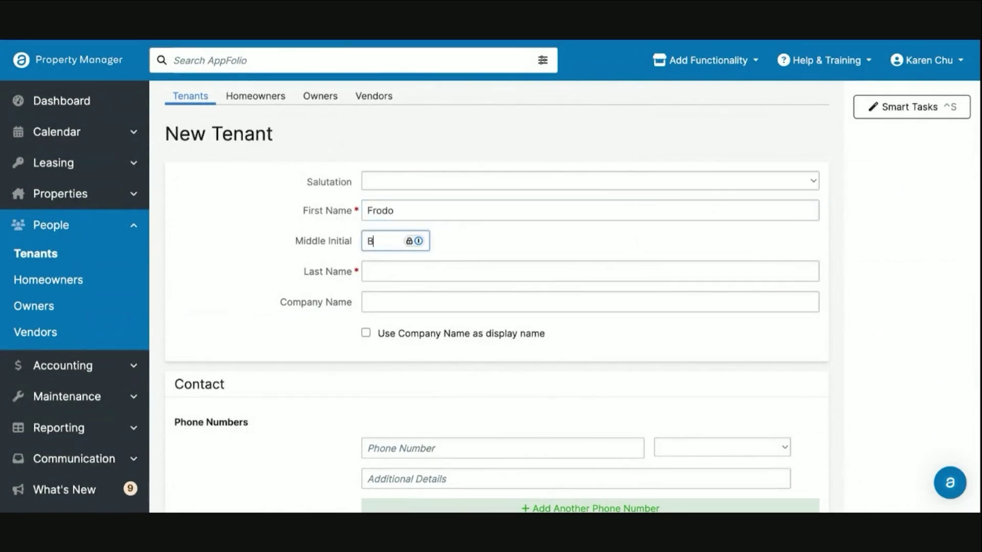
{"action": "key", "text": "Tab"}
{"action": "type", "text": "Bagging"}
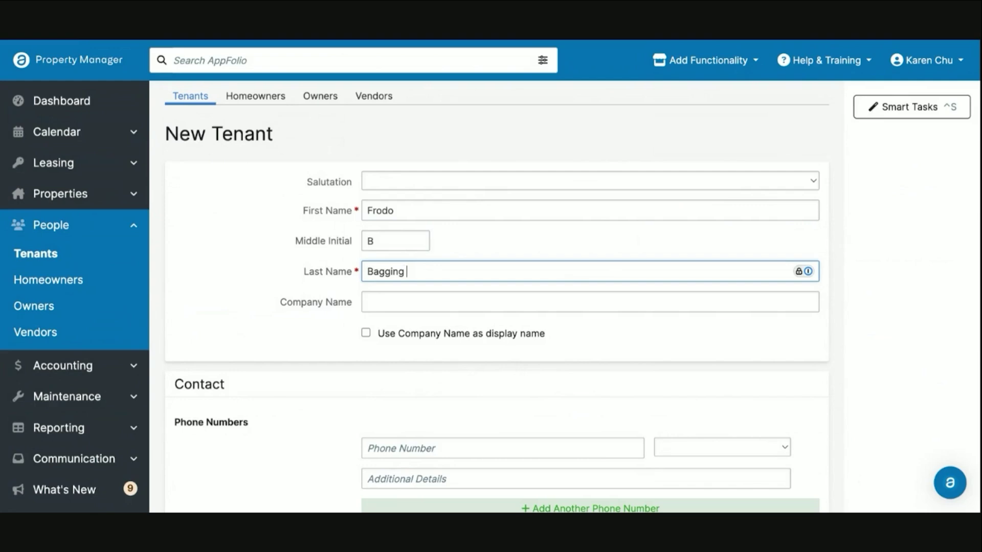
Review the rest of the New Tenant form, leaving the phone blank, and save the tenant.
{"action": "scroll", "coordinate": [302, 340], "scroll_direction": "down", "scroll_amount": 4}
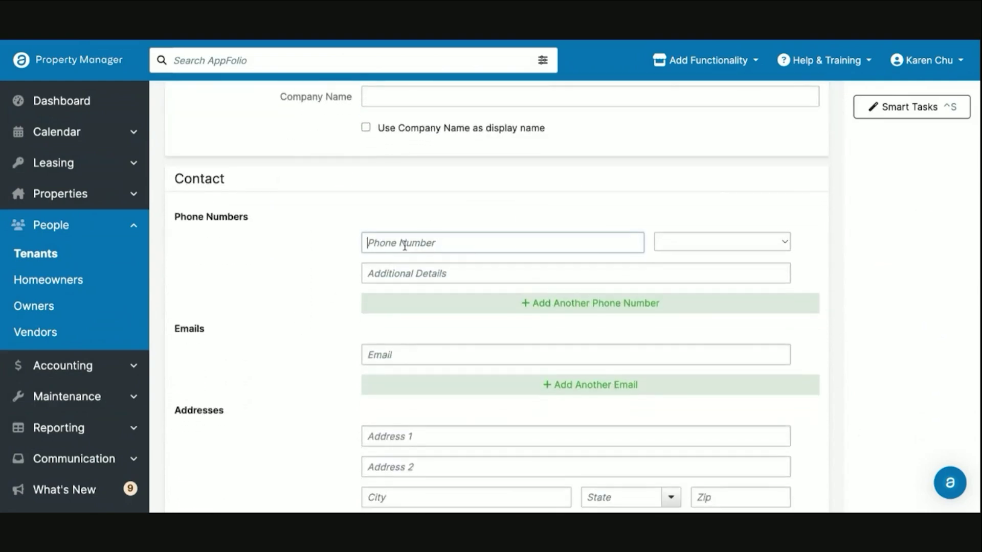
{"action": "left_click", "coordinate": [408, 243]}
{"action": "type", "text": "8"}
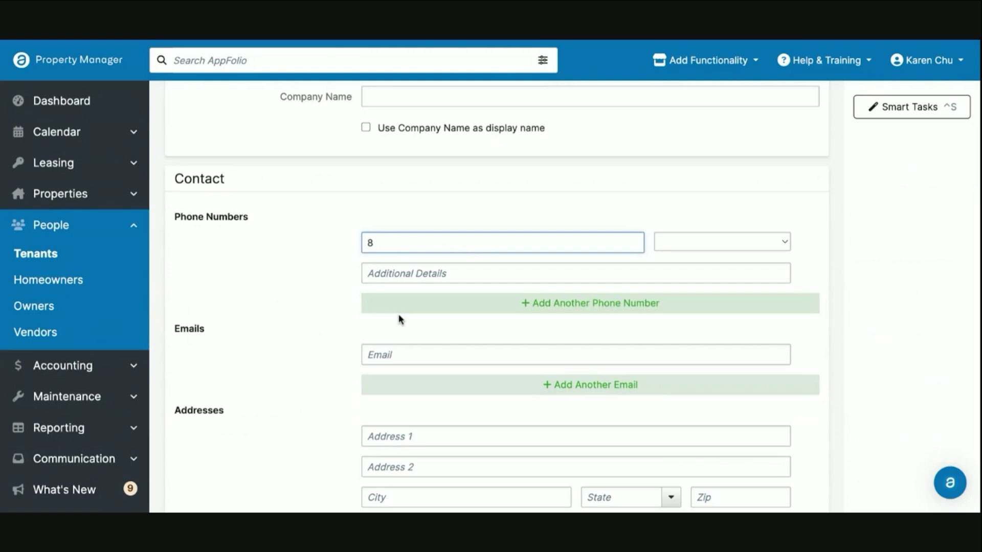
{"action": "key", "text": "BackSpace"}
{"action": "scroll", "coordinate": [315, 378], "scroll_direction": "down", "scroll_amount": 3}
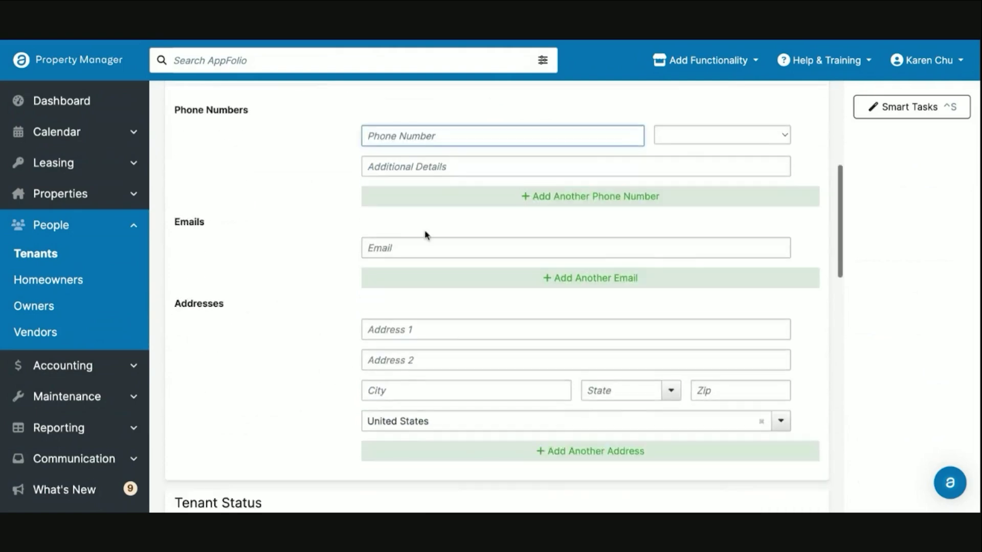
{"action": "scroll", "coordinate": [380, 307], "scroll_direction": "down", "scroll_amount": 1}
{"action": "scroll", "coordinate": [394, 252], "scroll_direction": "down", "scroll_amount": 3}
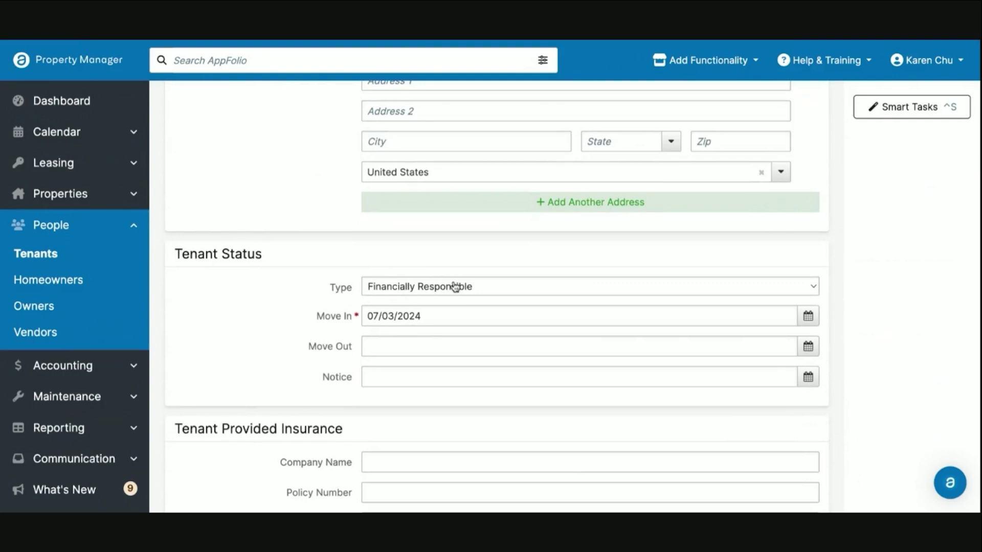
{"action": "left_click", "coordinate": [500, 292]}
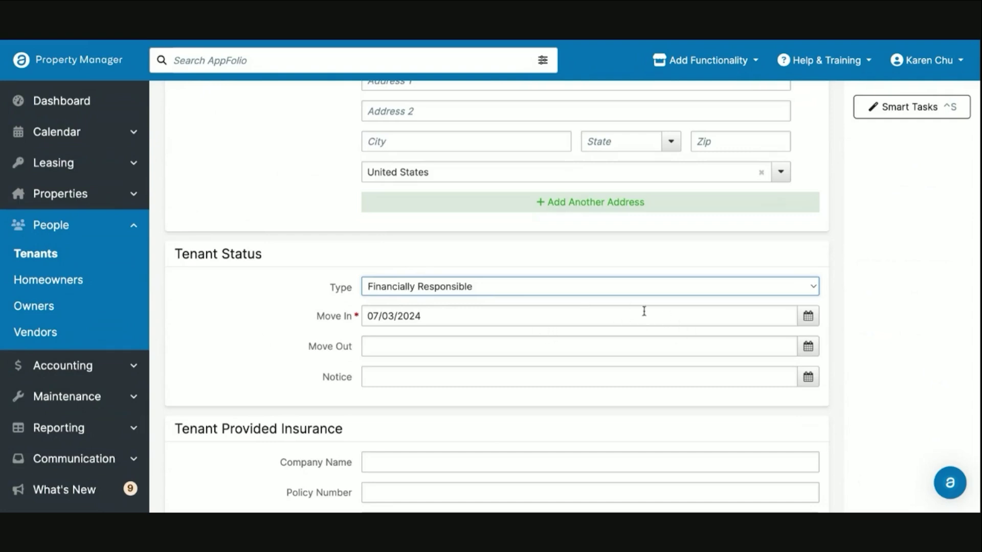
{"action": "scroll", "coordinate": [530, 314], "scroll_direction": "down", "scroll_amount": 1}
{"action": "scroll", "coordinate": [320, 332], "scroll_direction": "down", "scroll_amount": 2}
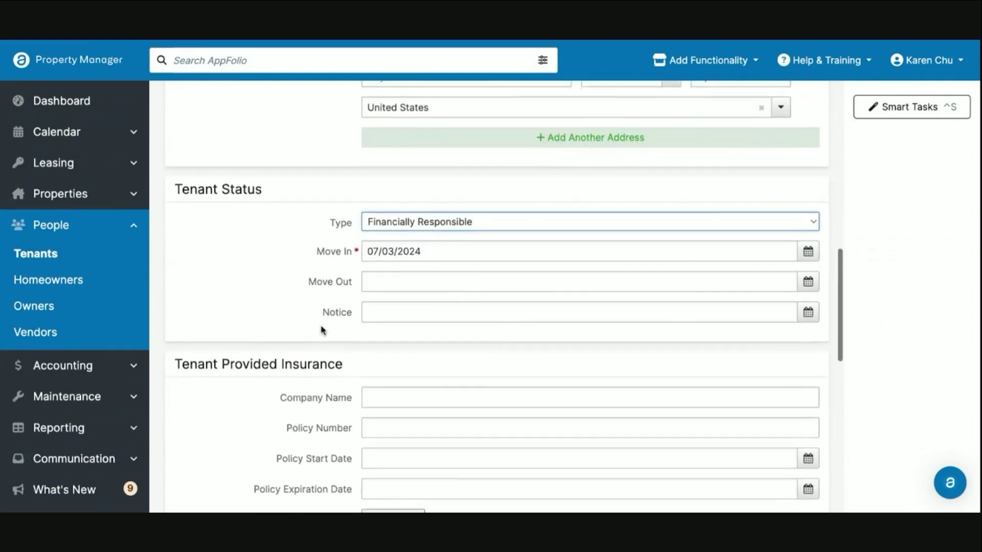
{"action": "scroll", "coordinate": [322, 330], "scroll_direction": "down", "scroll_amount": 1}
{"action": "scroll", "coordinate": [776, 308], "scroll_direction": "up", "scroll_amount": 4}
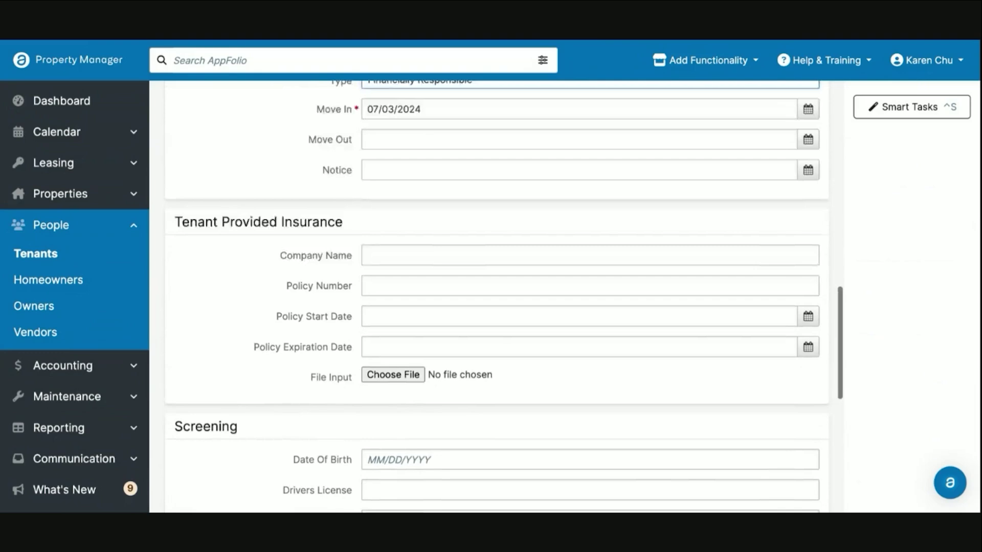
{"action": "scroll", "coordinate": [454, 397], "scroll_direction": "down", "scroll_amount": 4}
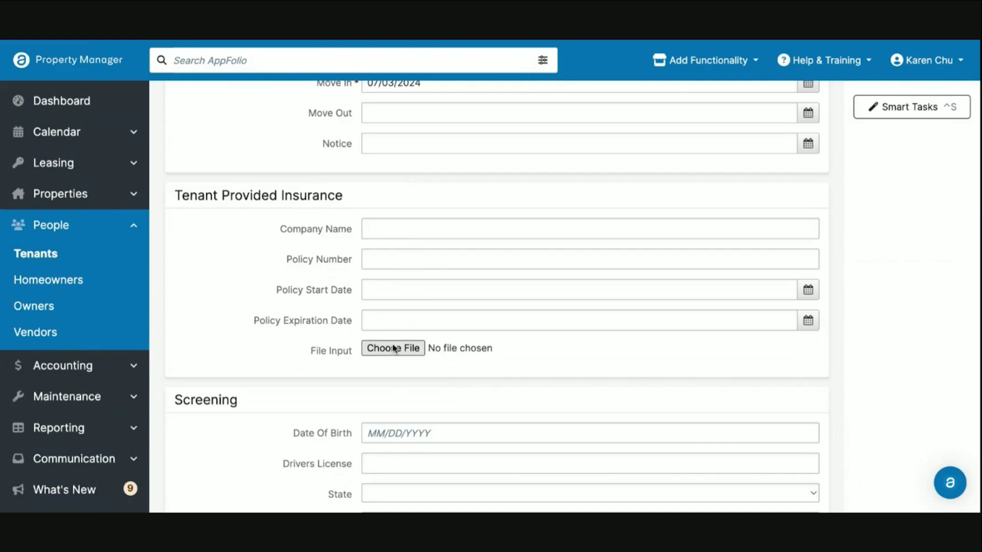
{"action": "scroll", "coordinate": [398, 348], "scroll_direction": "down", "scroll_amount": 4}
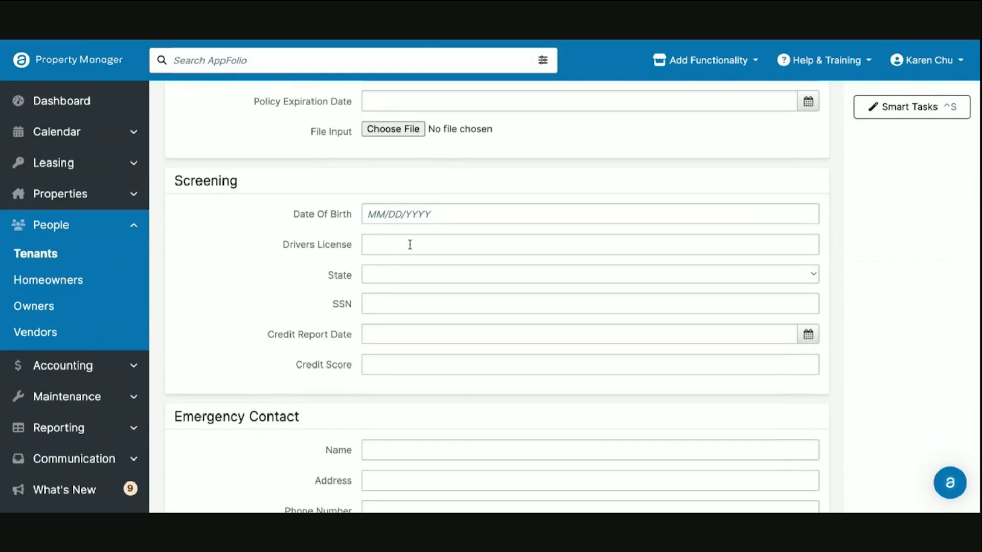
{"action": "scroll", "coordinate": [379, 284], "scroll_direction": "down", "scroll_amount": 1}
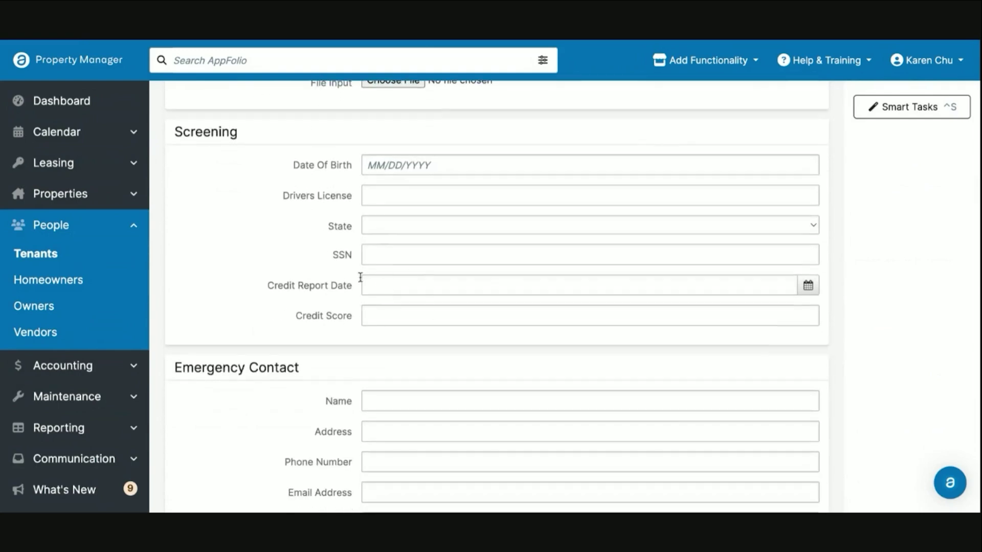
{"action": "scroll", "coordinate": [358, 279], "scroll_direction": "down", "scroll_amount": 3}
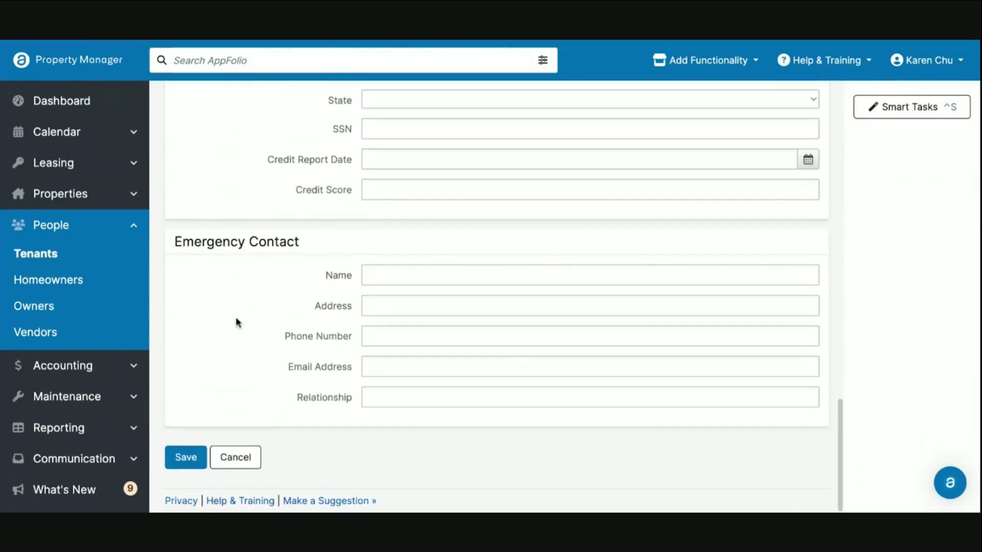
{"action": "left_click", "coordinate": [194, 459]}
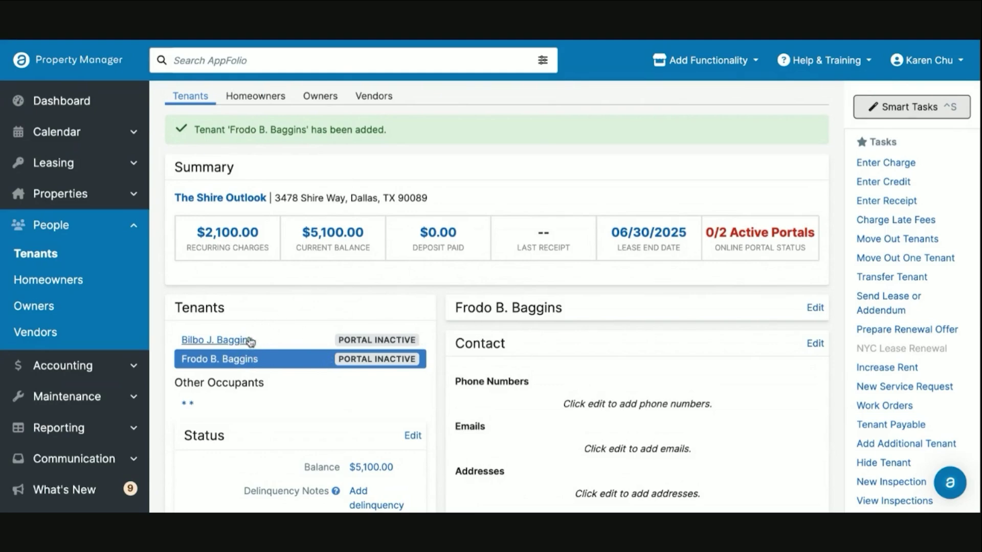
Open the original tenant's details and send them a portal activation invite.
{"action": "left_click", "coordinate": [346, 338]}
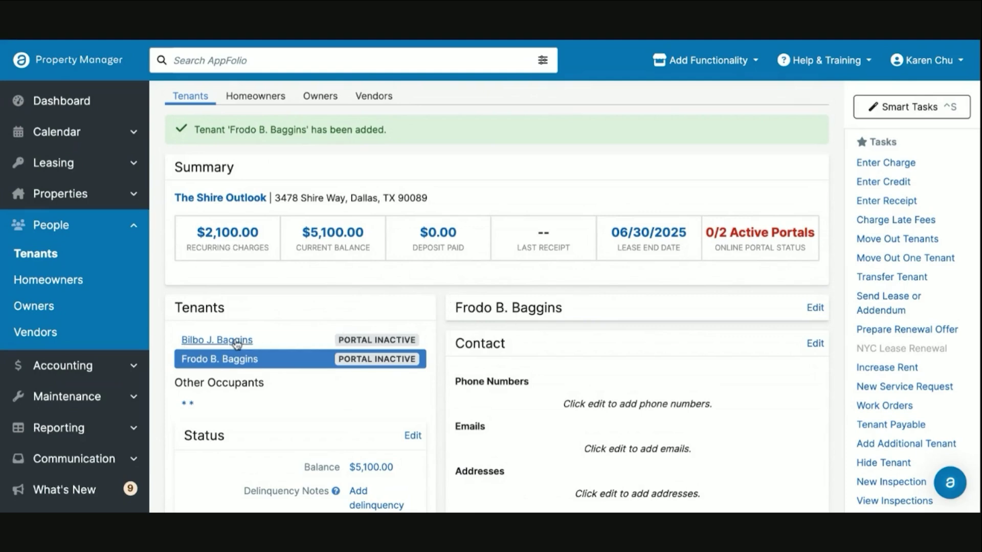
{"action": "key", "text": "Return"}
{"action": "scroll", "coordinate": [583, 409], "scroll_direction": "down", "scroll_amount": 1}
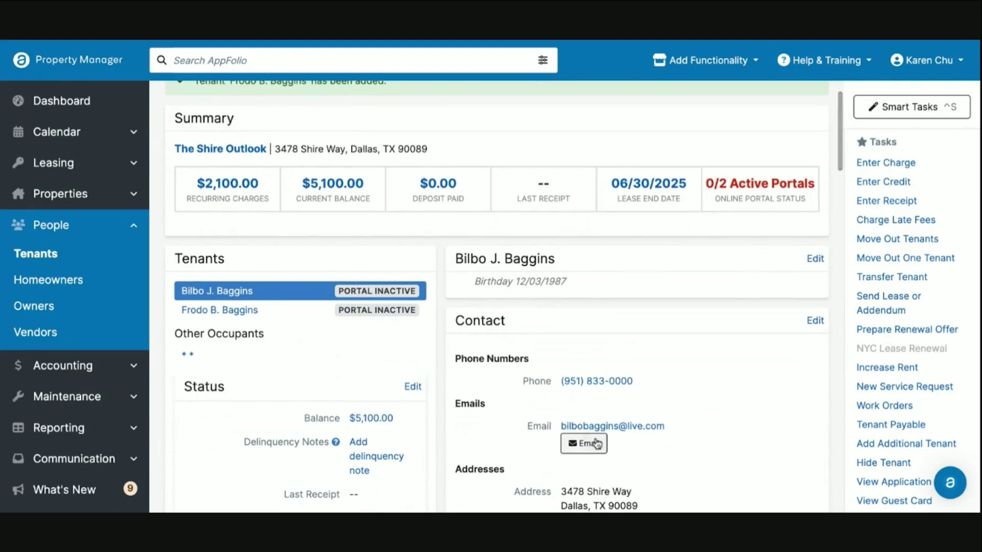
{"action": "scroll", "coordinate": [624, 412], "scroll_direction": "down", "scroll_amount": 8}
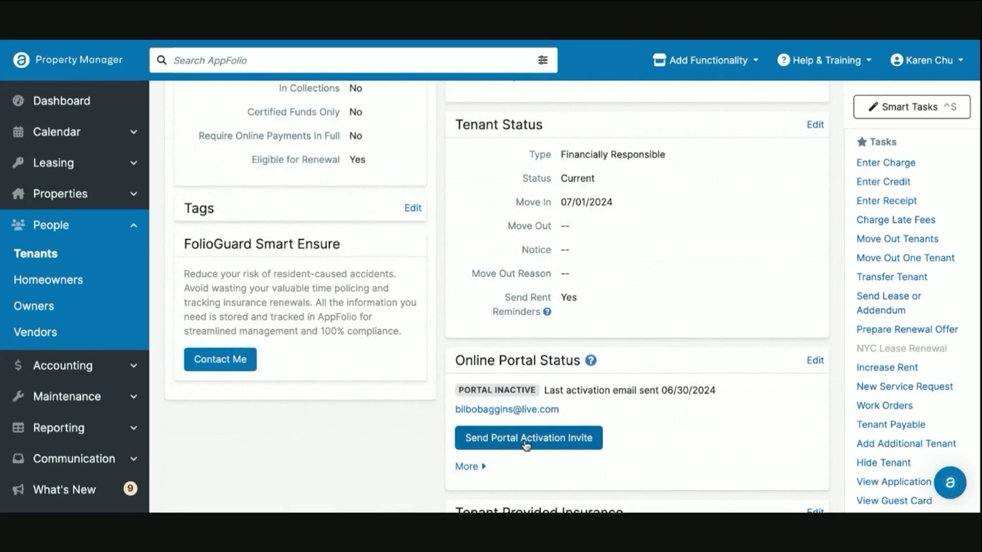
{"action": "left_click", "coordinate": [555, 442]}
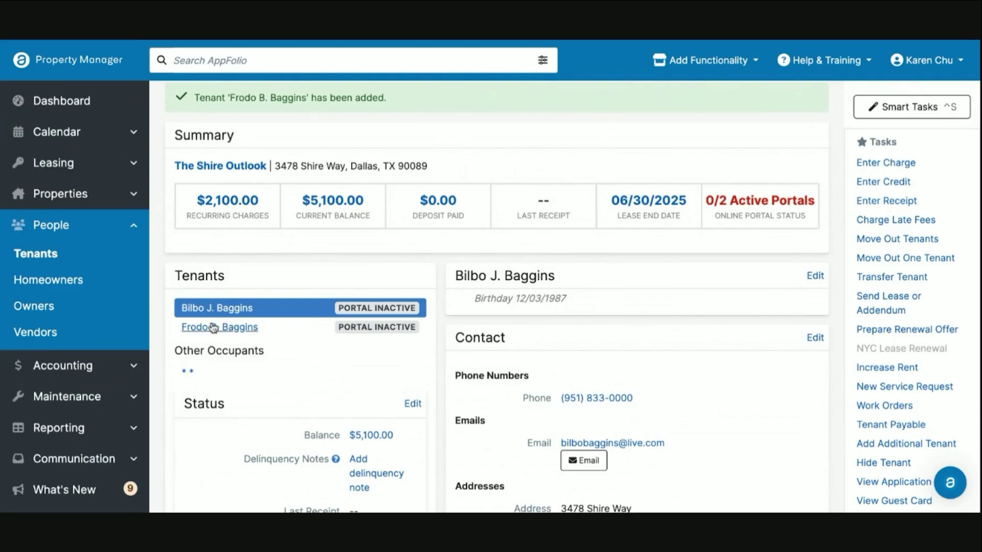
Check the tenant ledger's $3,000.00 move-in deposit and $2,100.00 rent charges, then close it.
{"action": "left_click", "coordinate": [336, 206]}
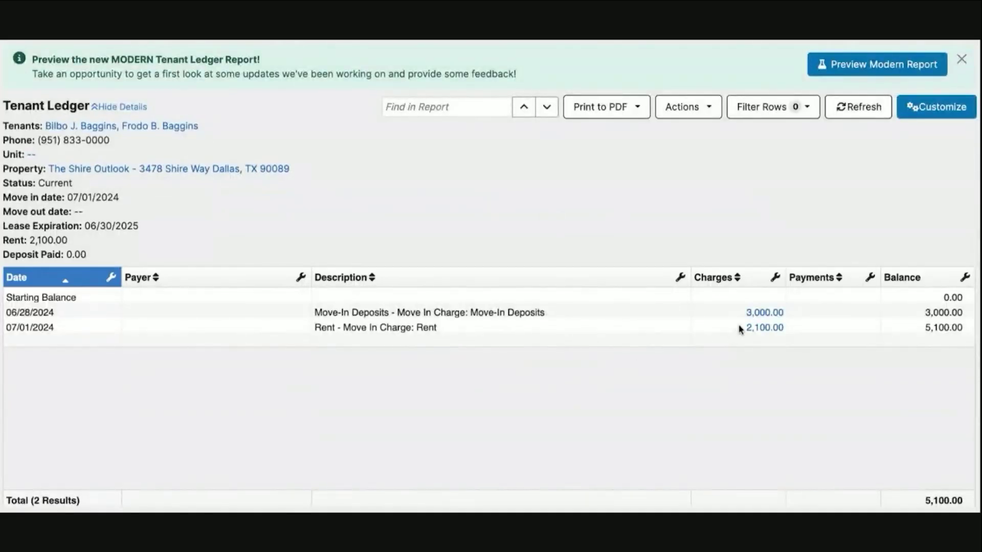
{"action": "left_click_drag", "start_coordinate": [728, 313], "coordinate": [812, 313]}
{"action": "left_click_drag", "start_coordinate": [730, 329], "coordinate": [823, 328]}
{"action": "key", "text": "ctrl+w"}
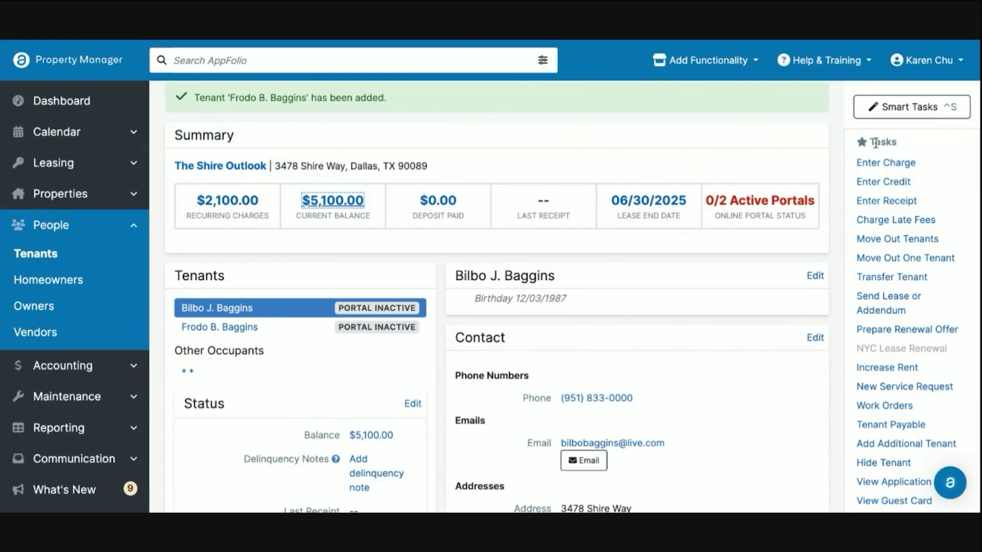
Start a tenant receipt with remarks 'Move In Payment' and reference 'Check 1344'.
{"action": "left_click", "coordinate": [881, 205]}
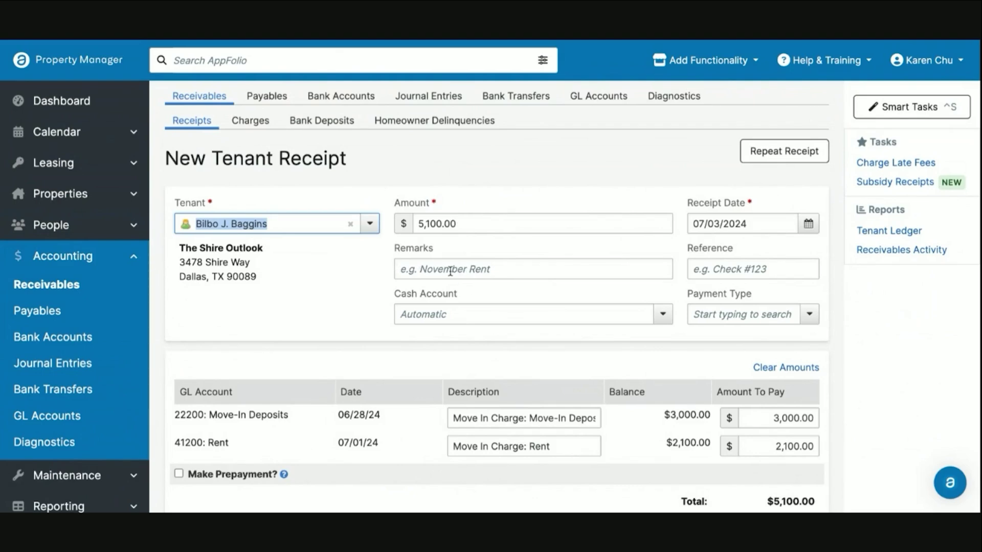
{"action": "left_click", "coordinate": [450, 271]}
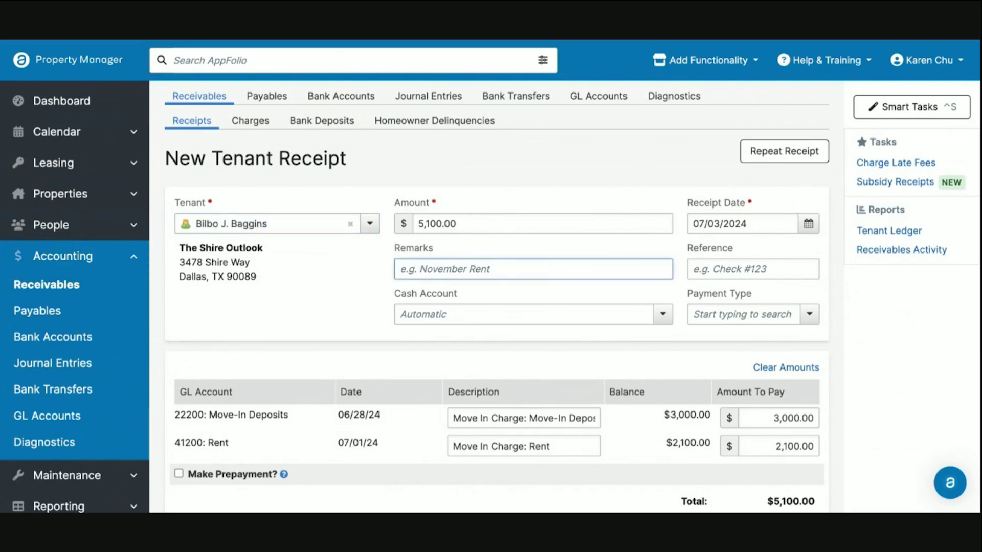
{"action": "type", "text": "MOve"}
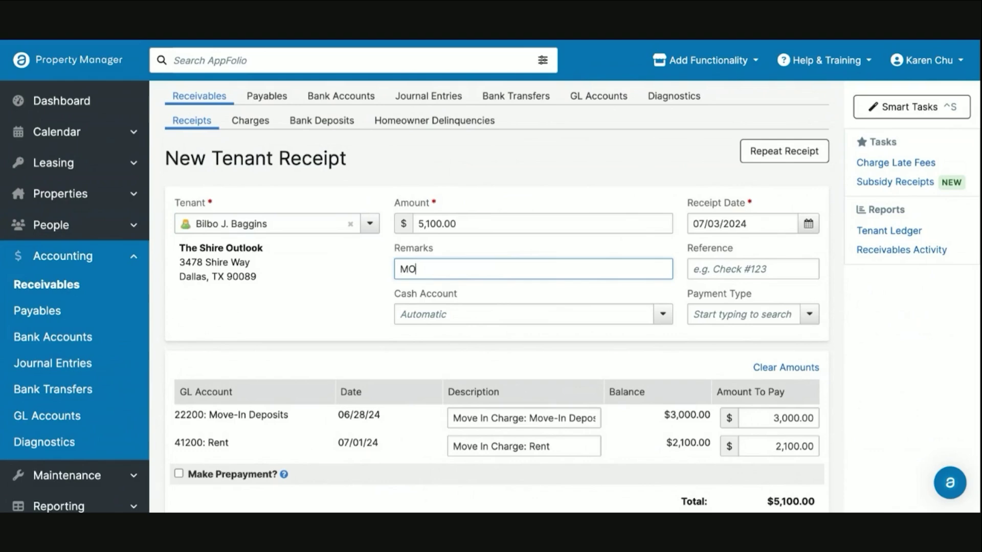
{"action": "key", "text": "BackSpace"}
{"action": "type", "text": "ove"}
{"action": "type", "text": "In Payment"}
{"action": "left_click", "coordinate": [722, 263]}
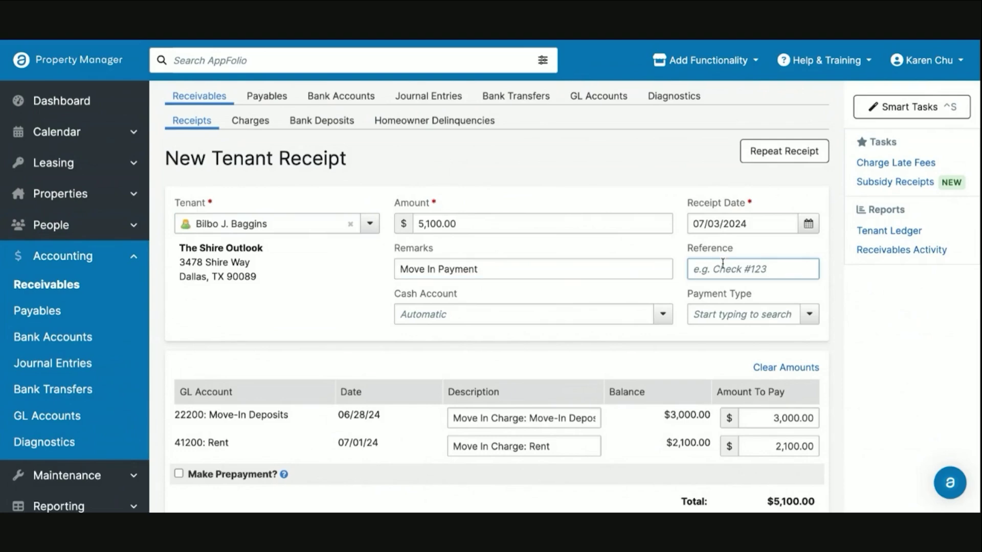
{"action": "type", "text": "Check 1344"}
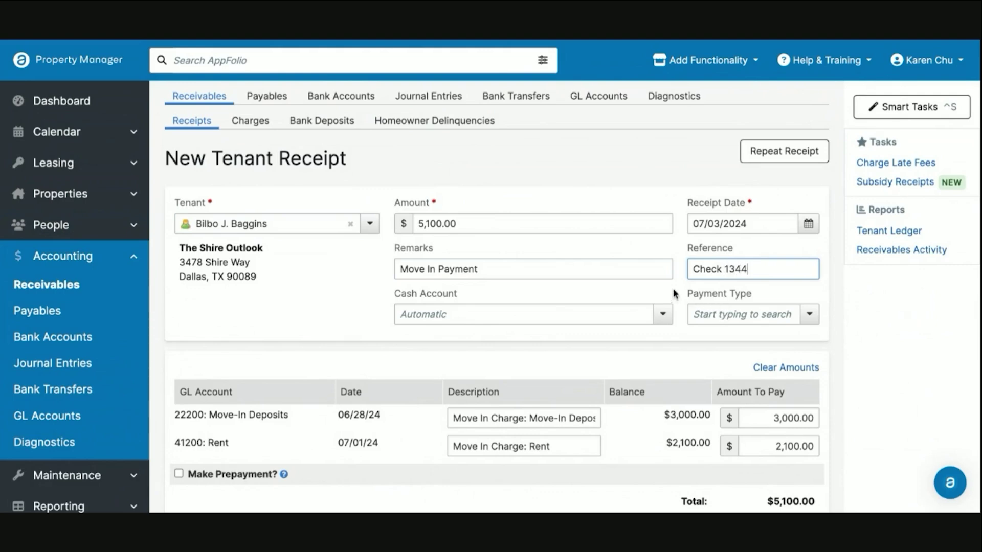
Set the receipt's payment type to Check and save the $5,100 receipt.
{"action": "scroll", "coordinate": [677, 287], "scroll_direction": "down", "scroll_amount": 1}
{"action": "left_click", "coordinate": [708, 275]}
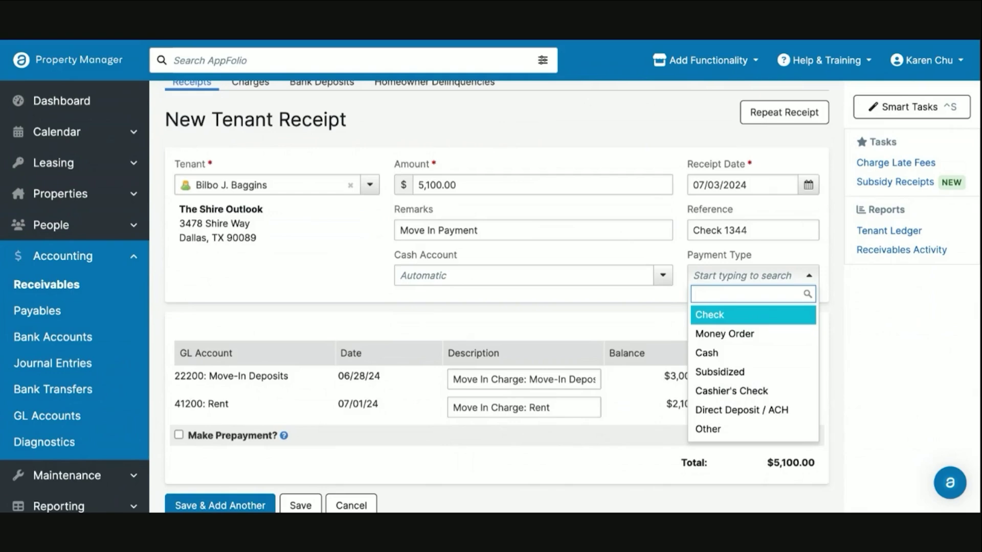
{"action": "left_click", "coordinate": [676, 309]}
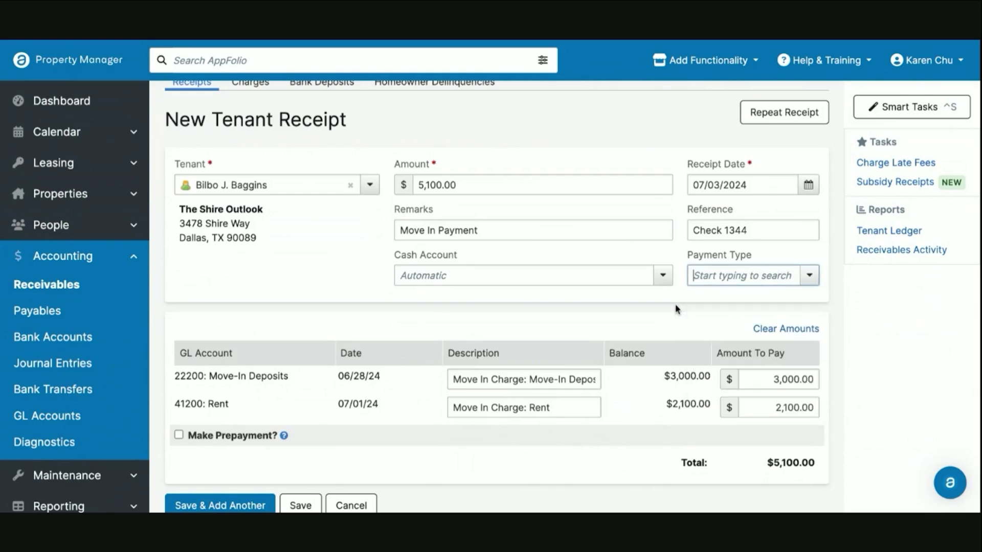
{"action": "left_click", "coordinate": [729, 284]}
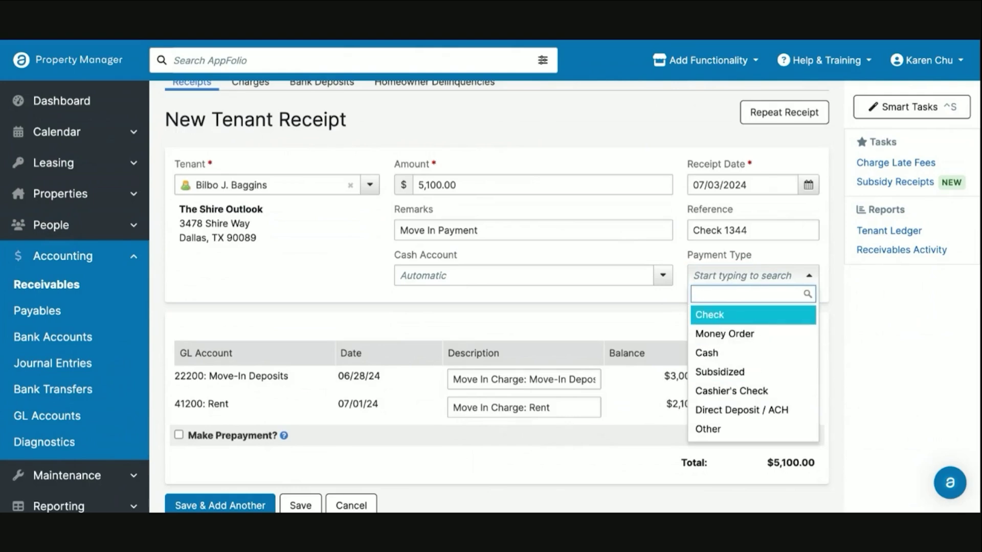
{"action": "left_click", "coordinate": [750, 318]}
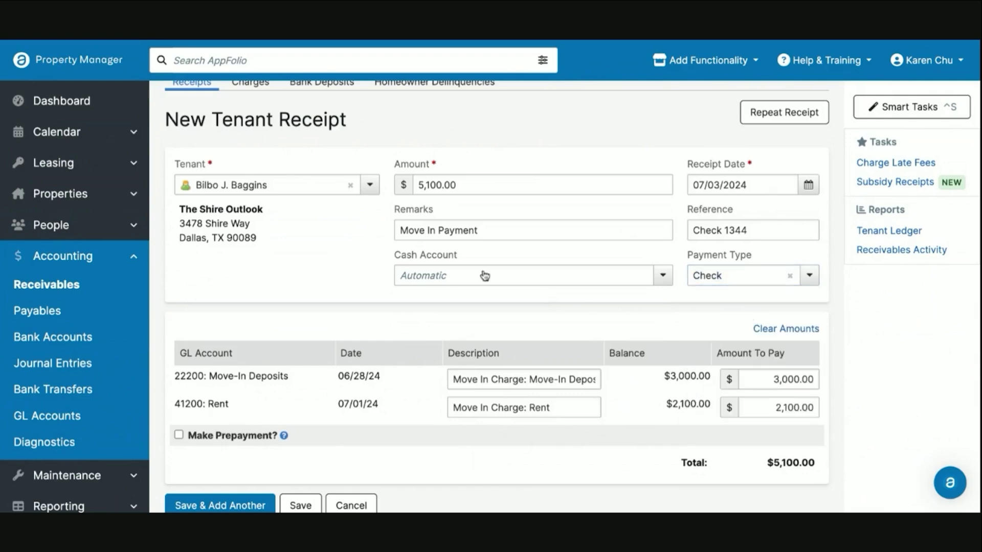
{"action": "scroll", "coordinate": [317, 306], "scroll_direction": "down", "scroll_amount": 1}
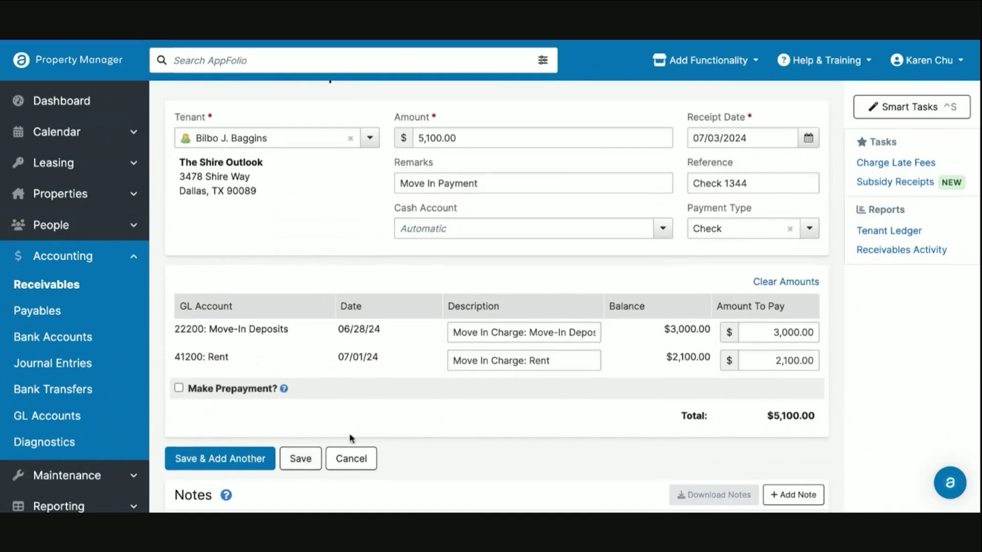
{"action": "left_click", "coordinate": [310, 459]}
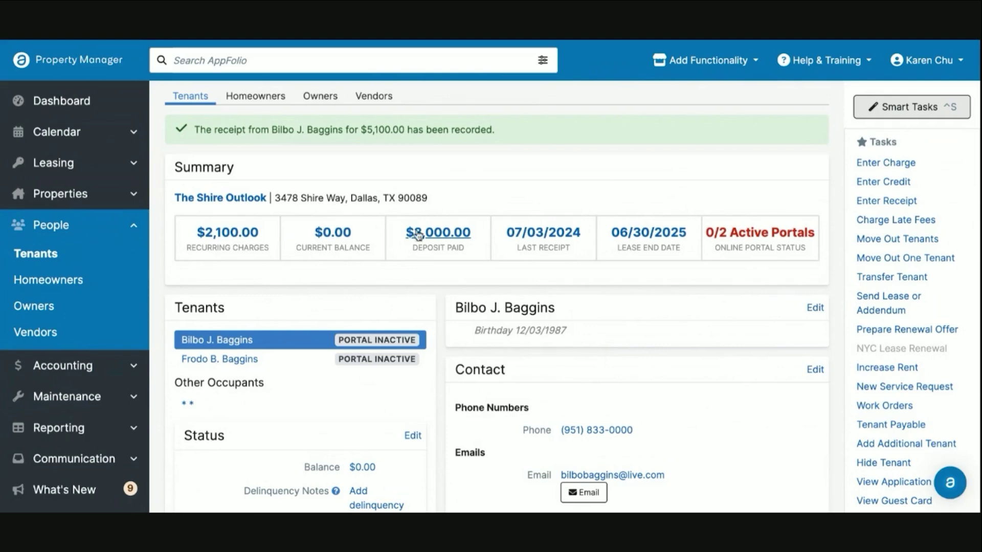
Open the $0.00-balance tenant ledger and then the 5,100.00 Check 1344 receipt.
{"action": "left_click", "coordinate": [340, 235]}
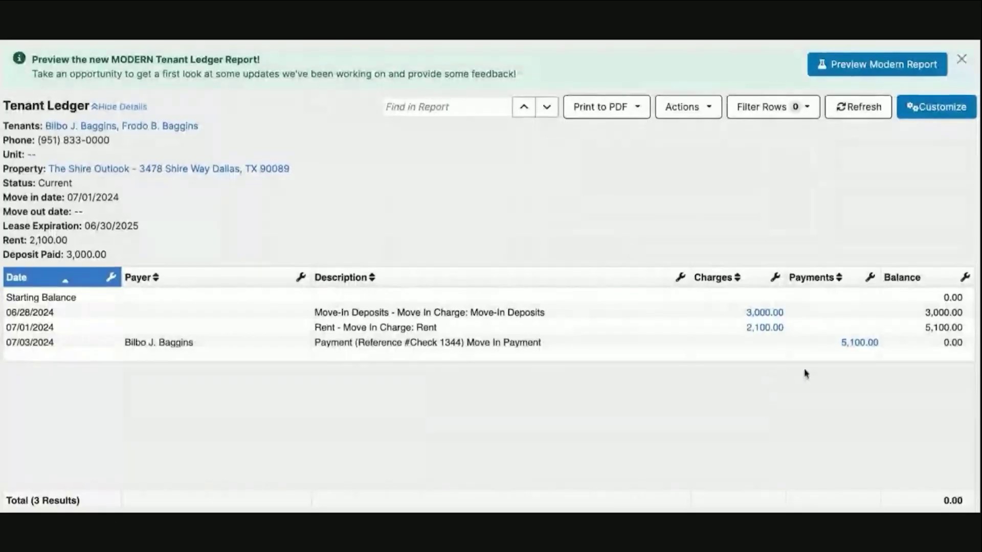
{"action": "left_click", "coordinate": [856, 344]}
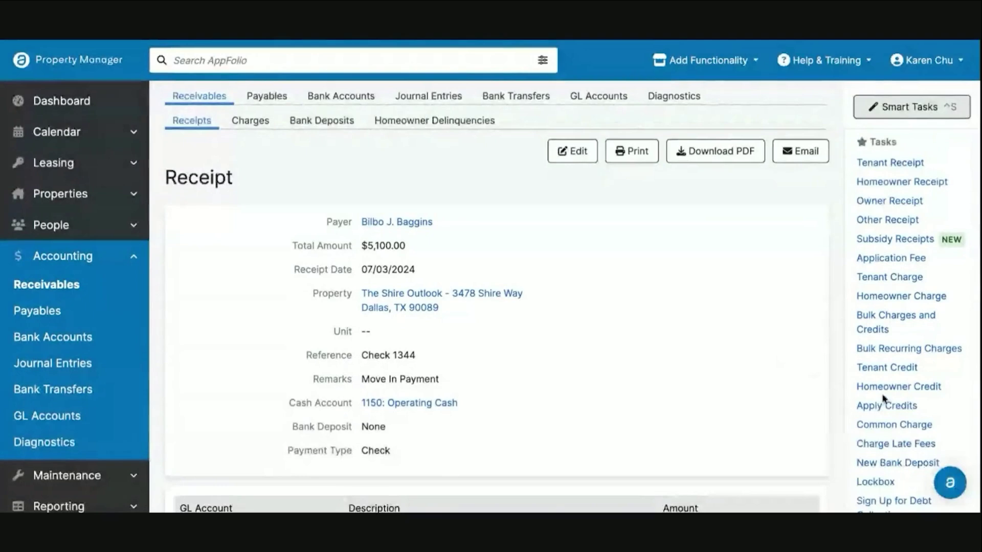
Start a bank deposit to 1235 Yale Street HOA (4520) OP, load pending receipts, keep date 07/03/2024.
{"action": "left_click", "coordinate": [900, 466]}
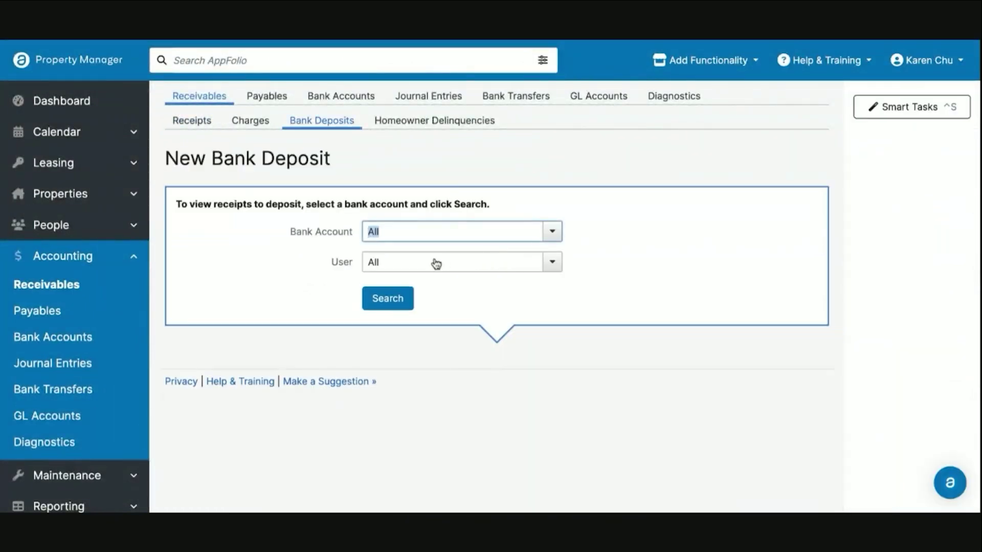
{"action": "left_click", "coordinate": [423, 236]}
{"action": "type", "text": "123"}
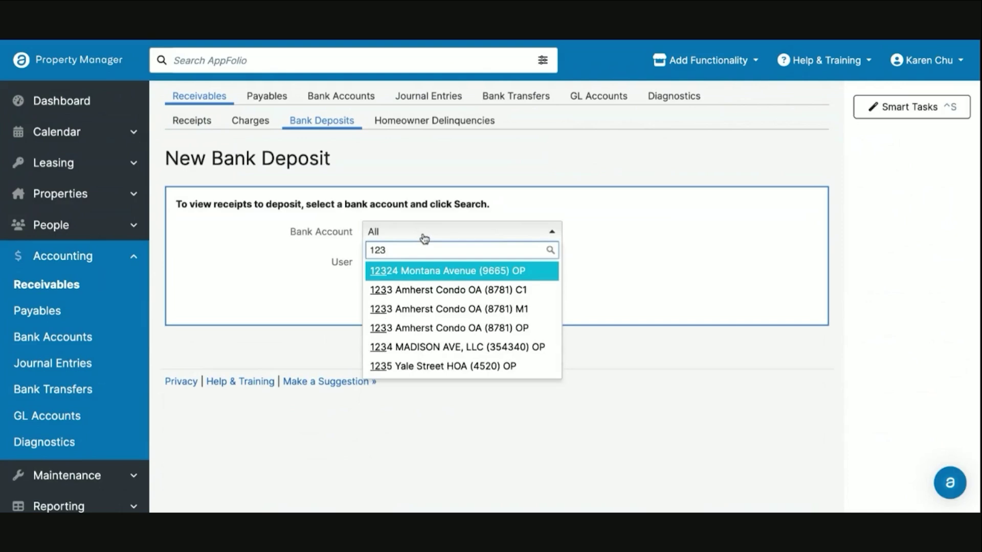
{"action": "left_click", "coordinate": [428, 366]}
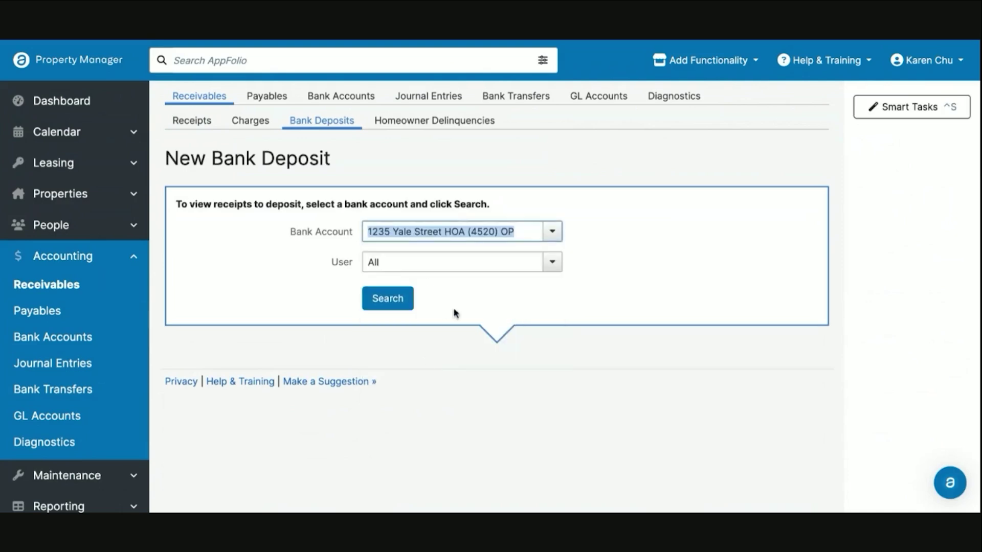
{"action": "left_click", "coordinate": [396, 302]}
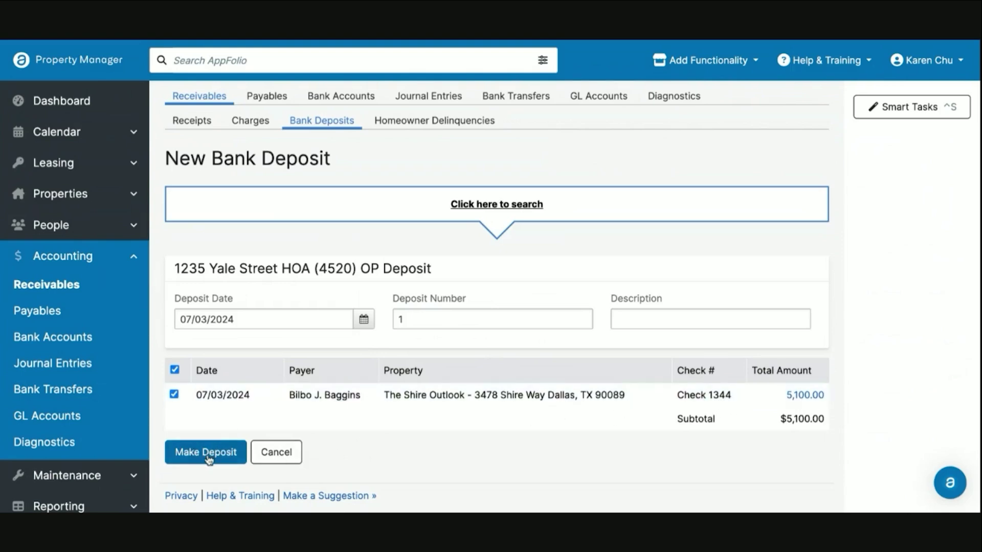
{"action": "left_click", "coordinate": [235, 317]}
{"action": "triple_click", "coordinate": [236, 317]}
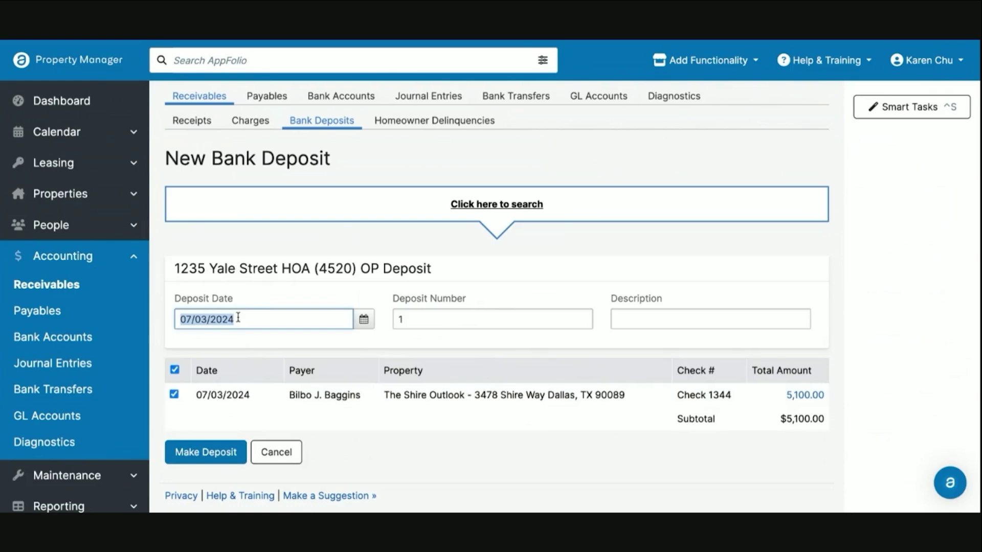
{"action": "left_click", "coordinate": [337, 239]}
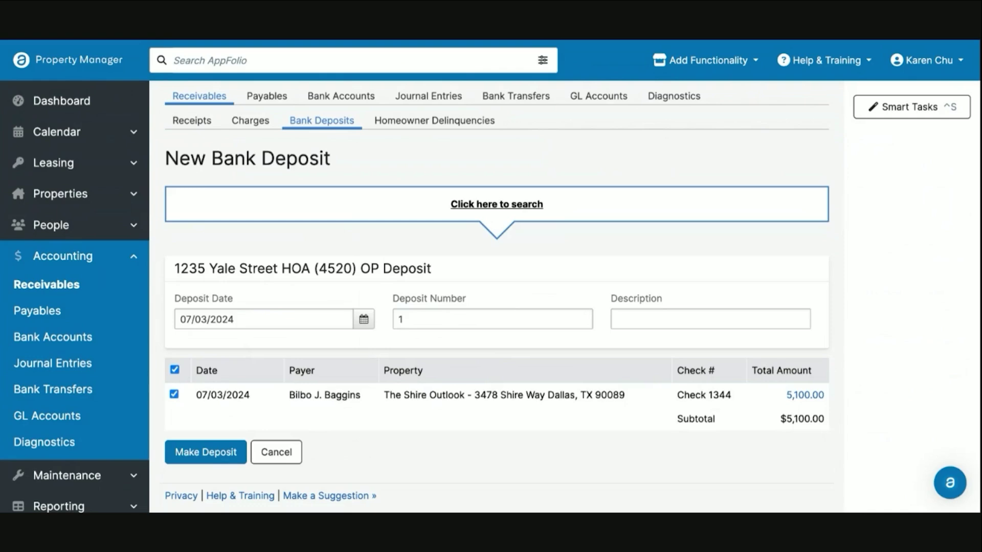
Make the $5,100 deposit and open its receipt to confirm Bank Deposit 1 and the payer.
{"action": "left_click", "coordinate": [204, 453]}
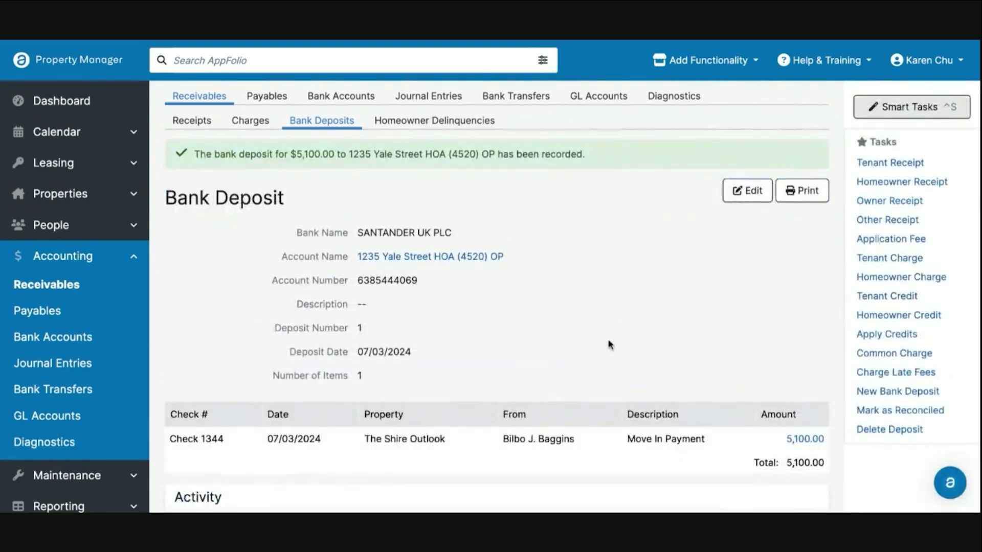
{"action": "left_click", "coordinate": [805, 440]}
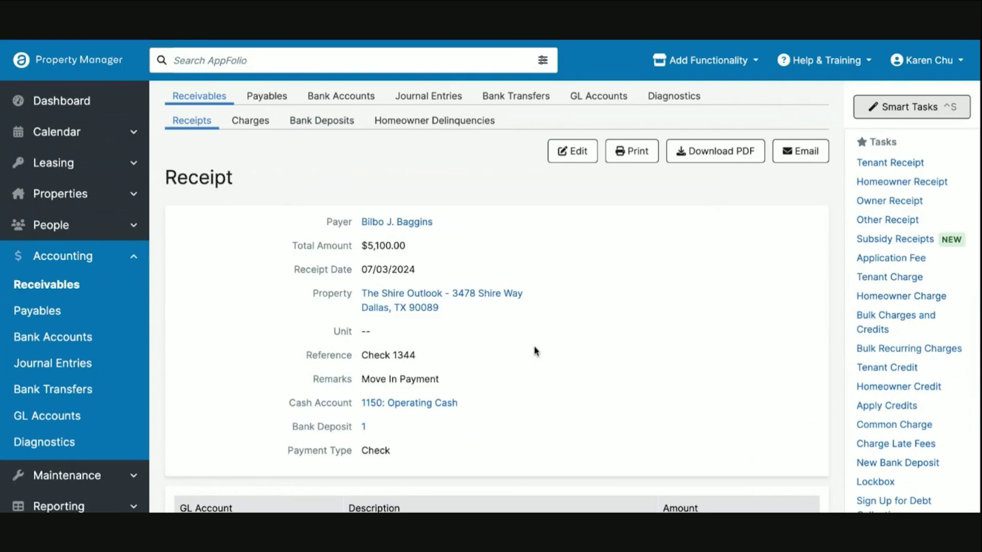
{"action": "left_click_drag", "start_coordinate": [313, 222], "coordinate": [460, 224]}
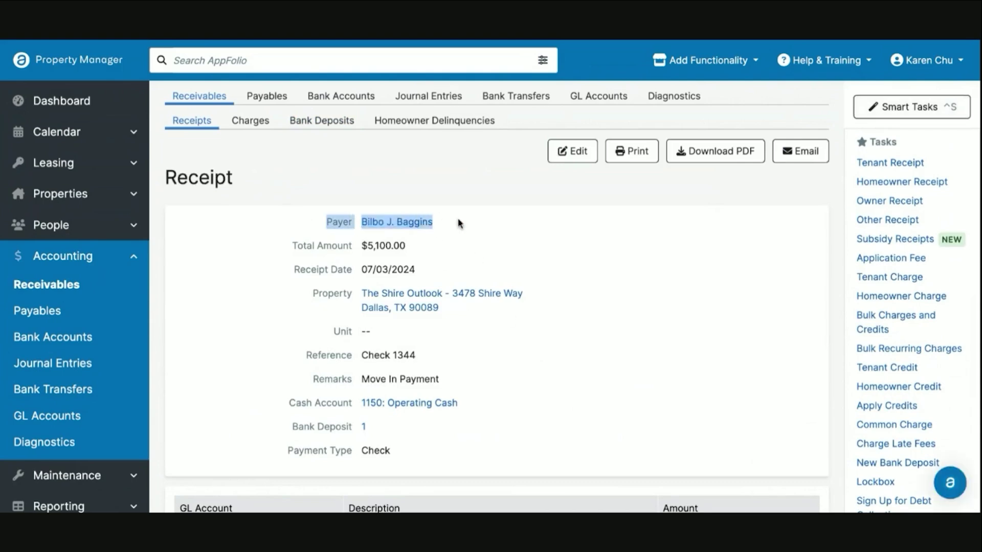